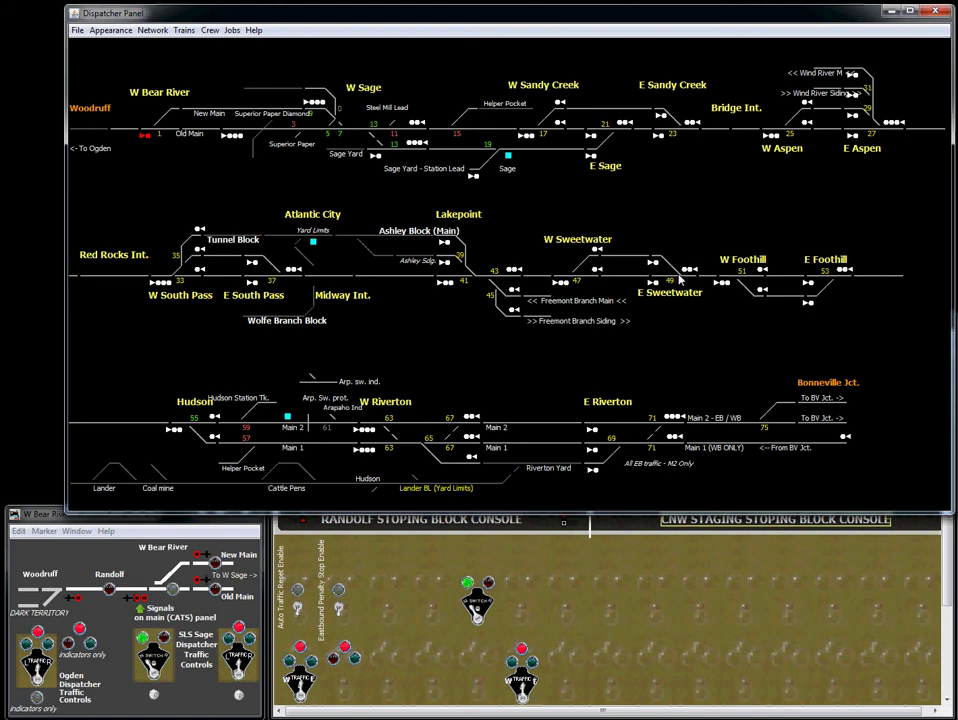
Set and cancel a westbound route at the E Sweetwater signal
left_click(688, 272)
left_click(690, 274)
Reserve eastbound routes through W Riverton on Main 2 and Main 1, and cancel them
left_click(366, 431)
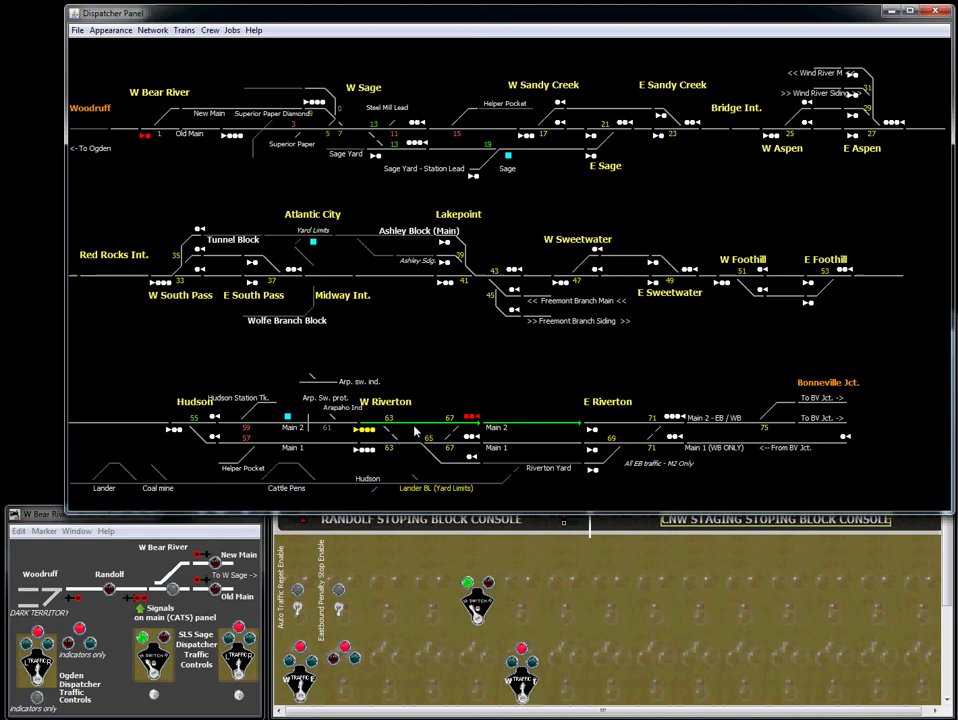
left_click(364, 451)
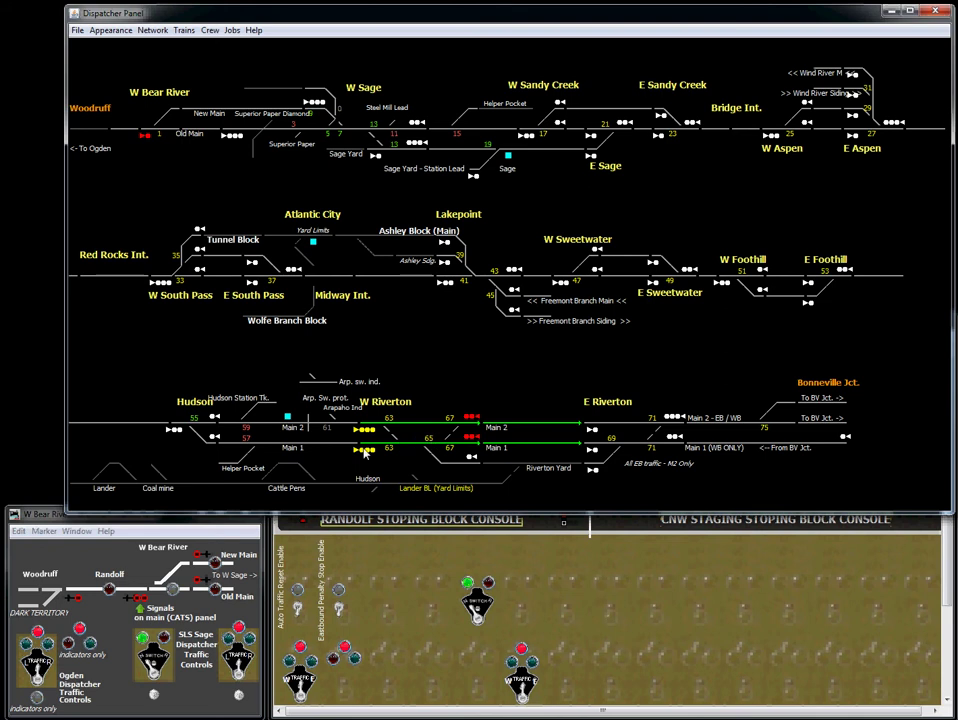
left_click(365, 453)
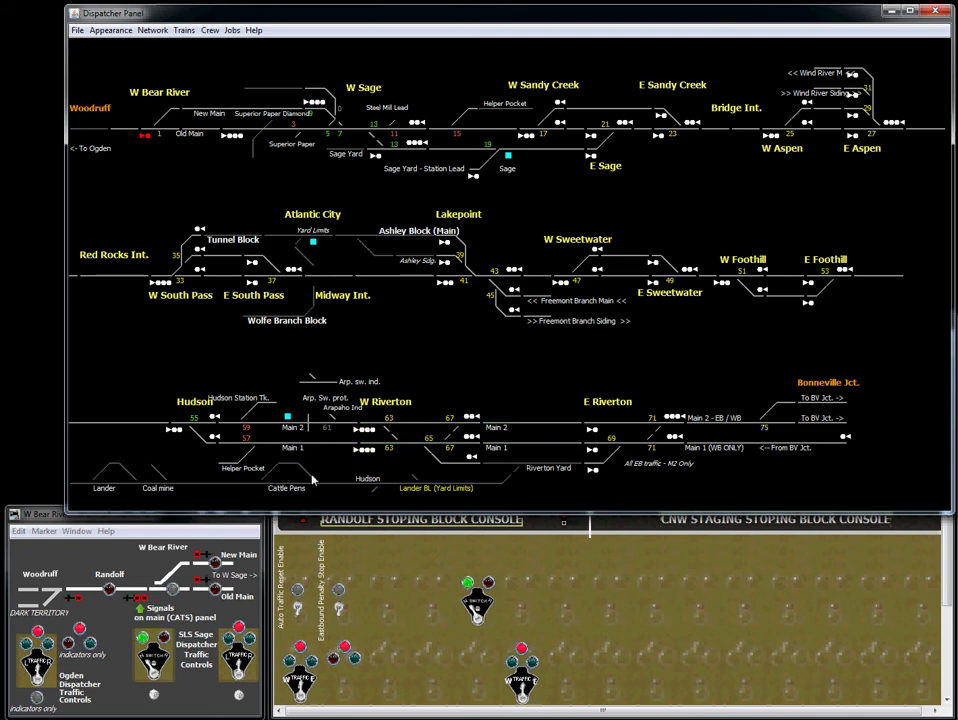
Reserve an eastbound route at W South Pass and try a conflicting westbound route from the Tunnel Block signal
left_click(164, 284)
left_click(186, 266)
left_click(166, 285)
left_click(233, 277)
left_click(200, 230)
left_click(311, 383)
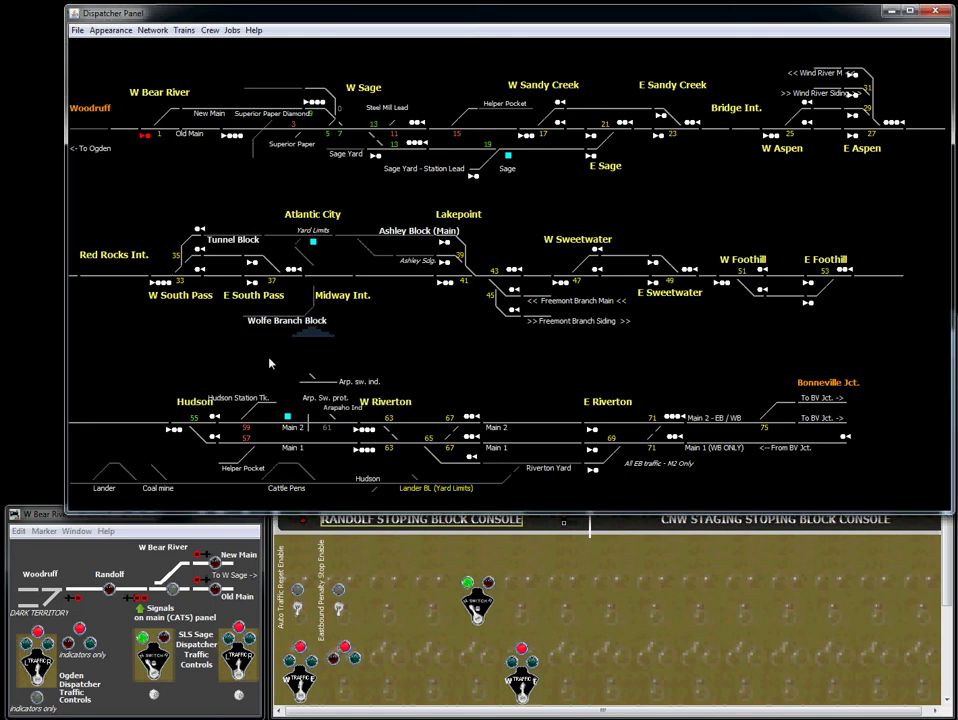
Repeat the conflicting reservation test between the eastbound W South Pass signal and the Tunnel Block signal, and clear the route
left_click(172, 281)
left_click(200, 231)
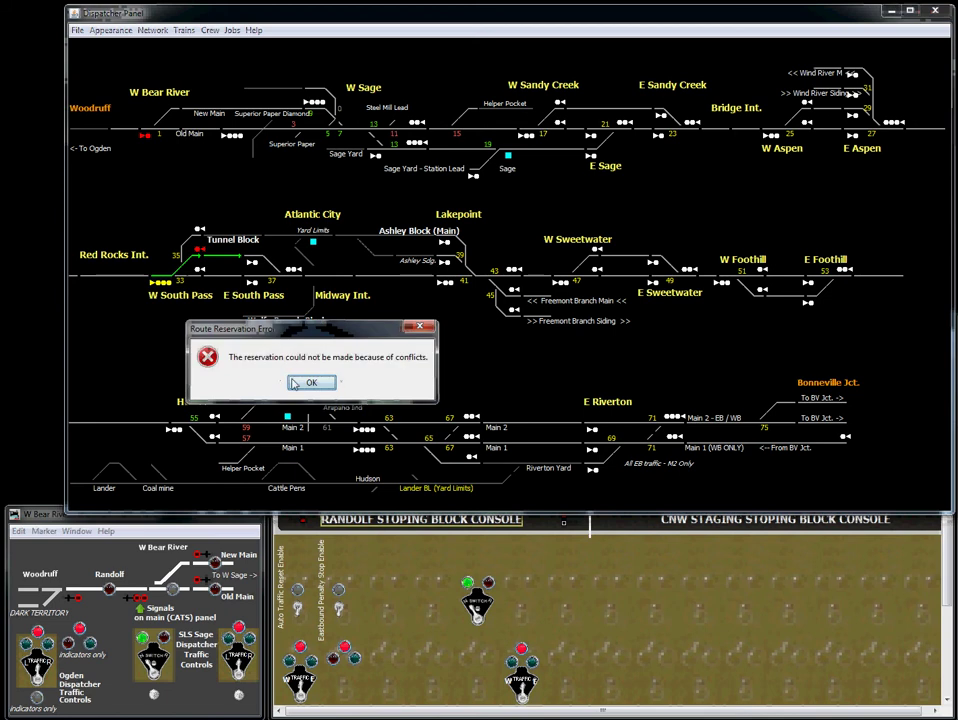
key("Return")
left_click(160, 285)
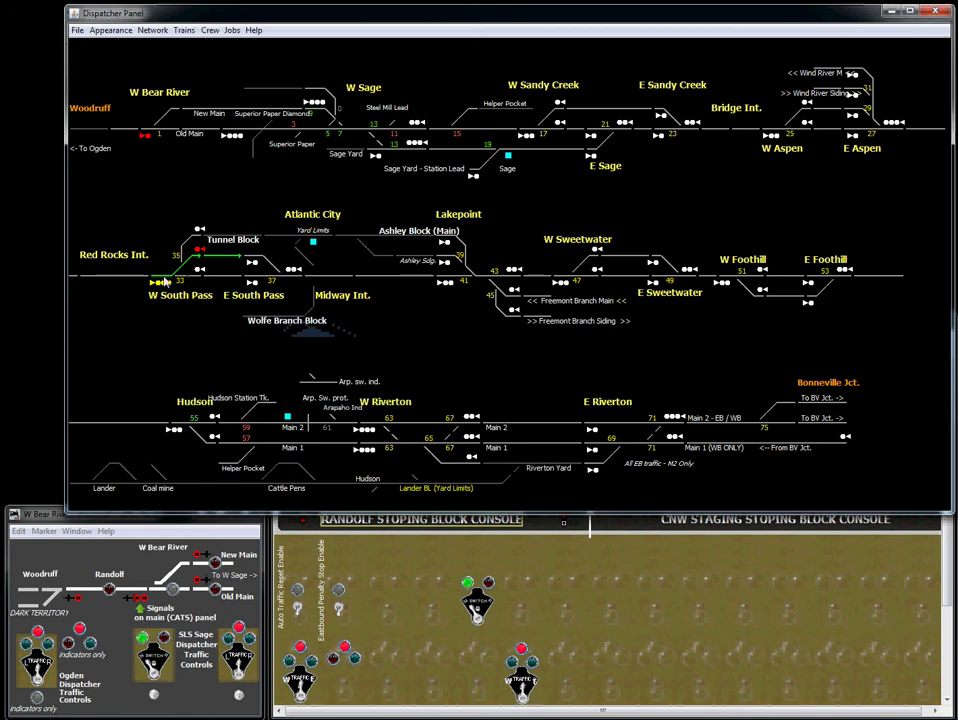
left_click(190, 240)
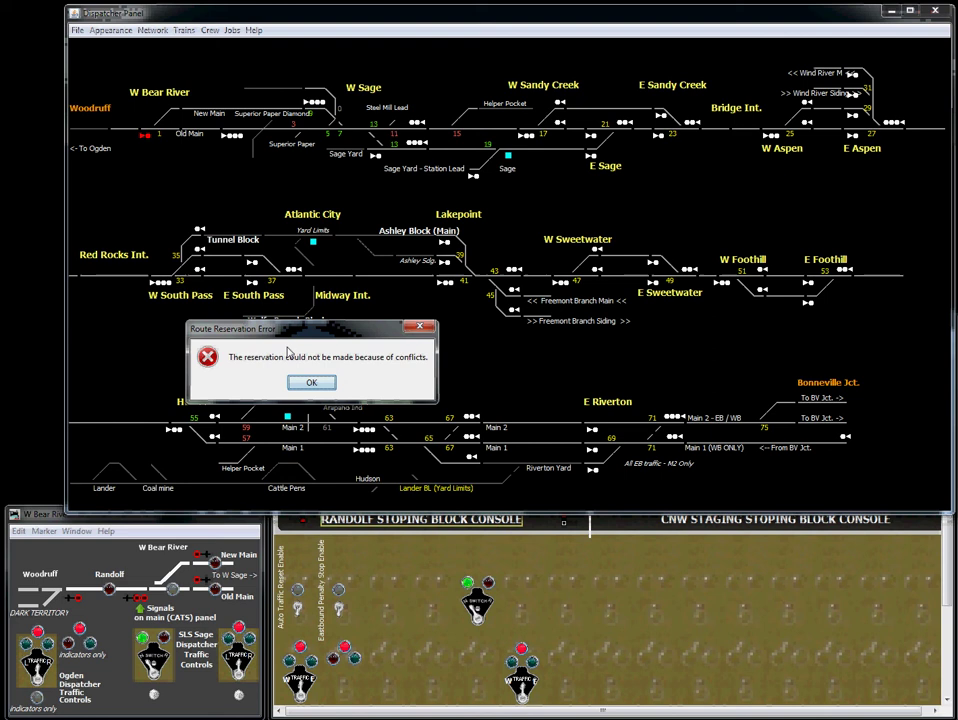
key("Return")
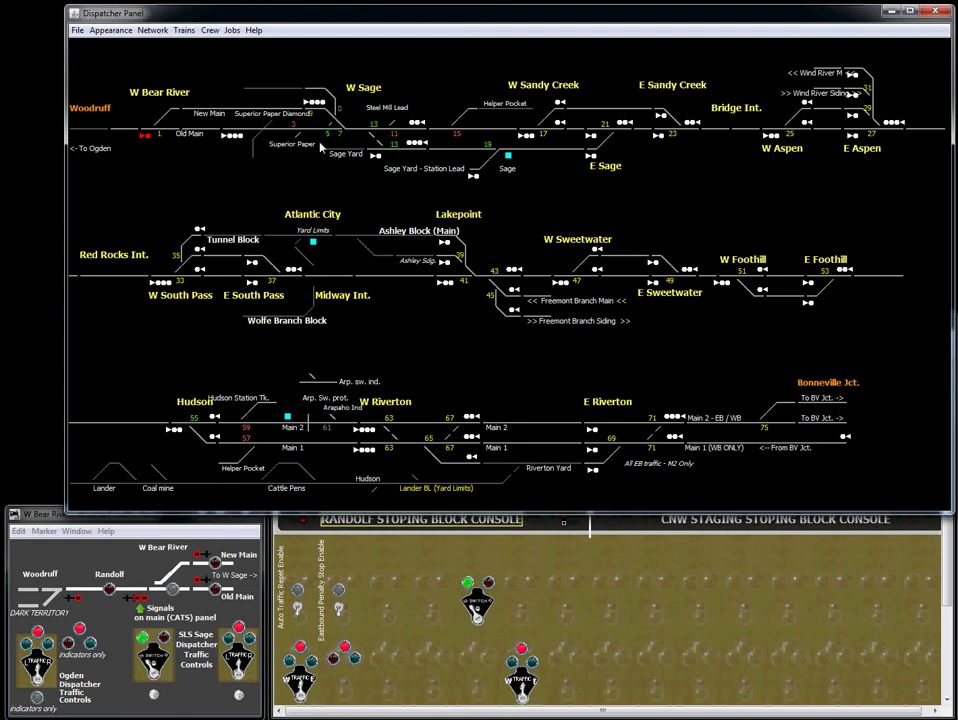
Try to reserve conflicting routes through W Sage from the westbound main signal and the opposing New Main signal
left_click(417, 123)
left_click(316, 102)
left_click(245, 84)
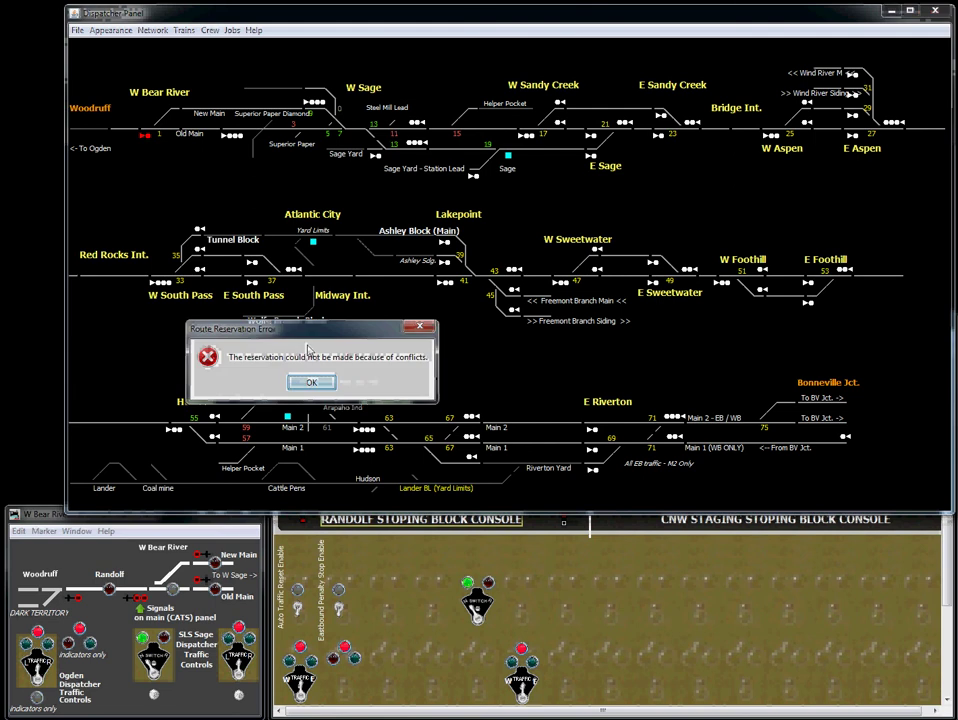
left_click(311, 382)
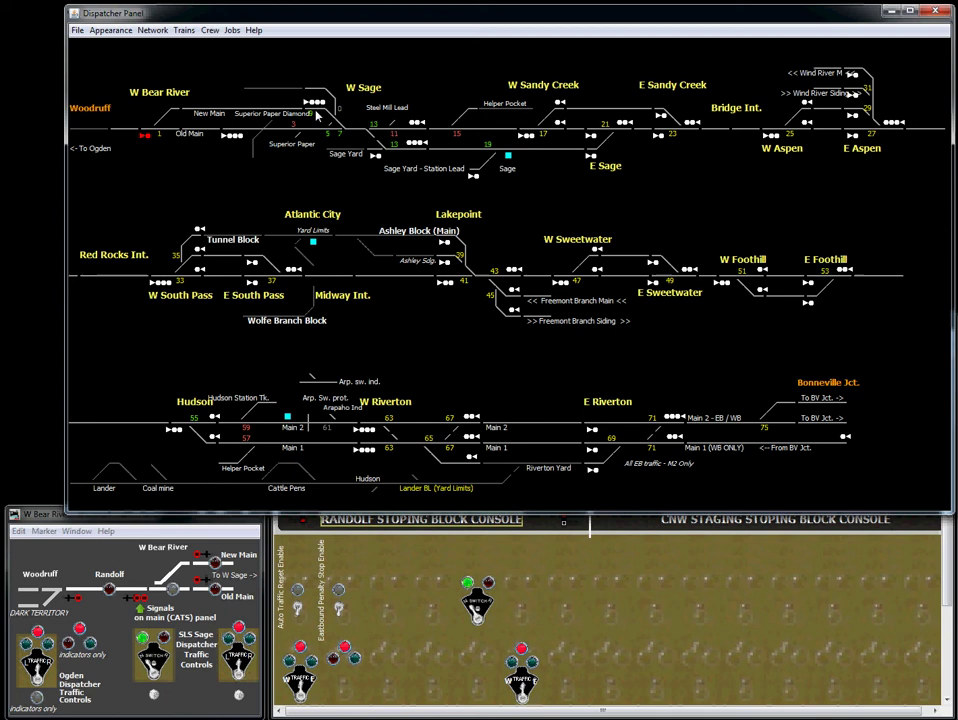
Set and clear eastbound routes into W Sage from the New Main and Old Main signals
left_click(238, 82)
left_click(311, 104)
left_click(320, 103)
left_click(316, 102)
left_click(237, 137)
left_click(236, 138)
Mark the W Sage block and the Superior Paper diamond block as occupied
left_click(310, 134)
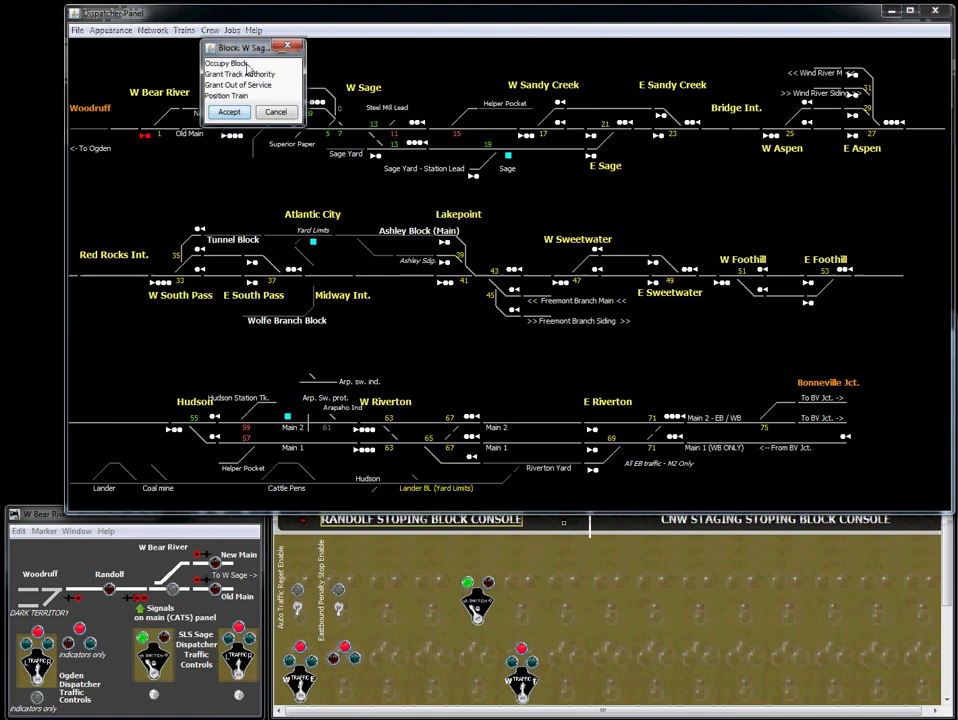
left_click(229, 112)
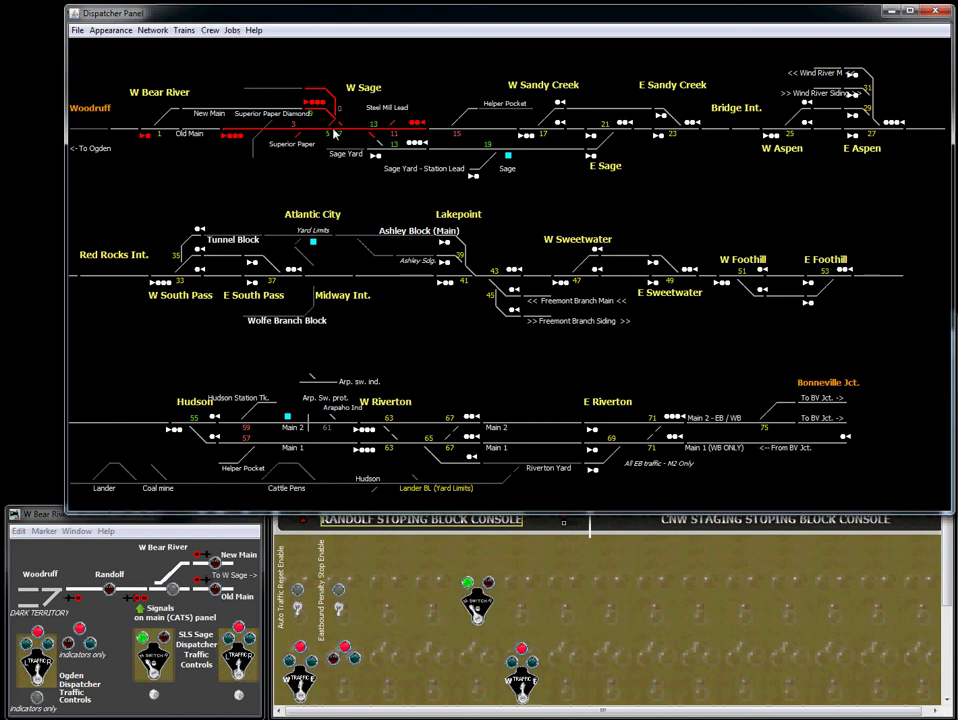
left_click(281, 133)
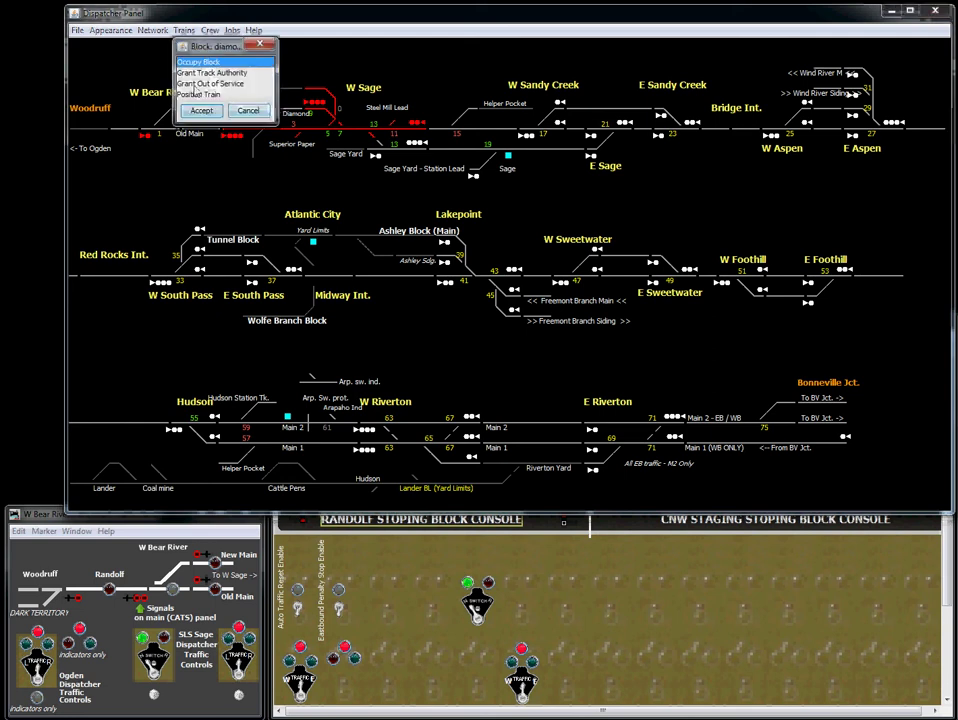
key("Escape")
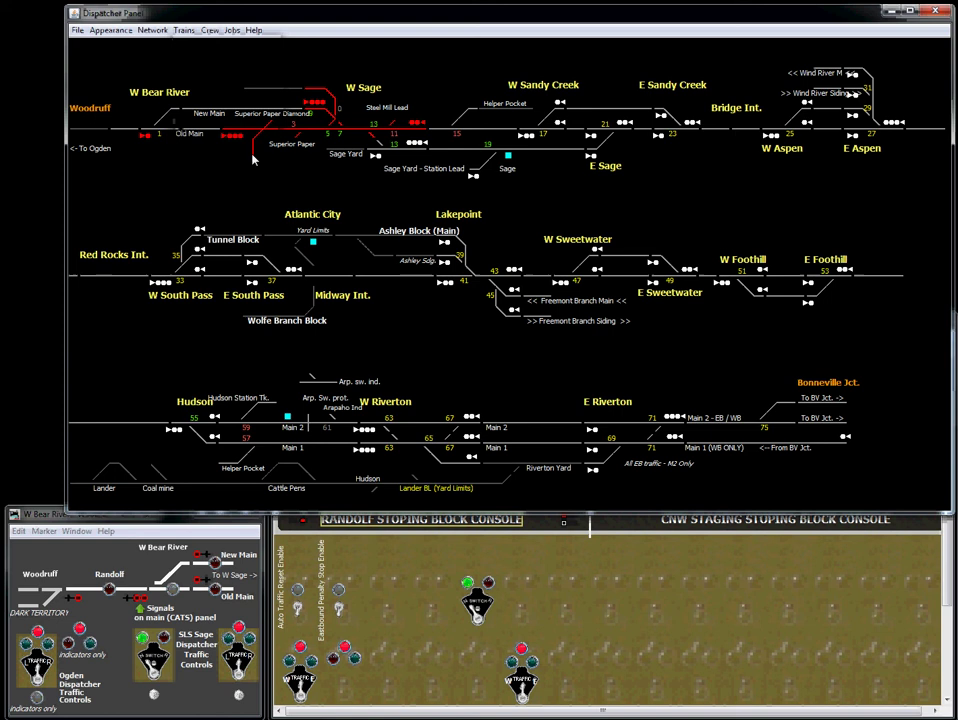
Unoccupy the Superior Paper diamond block and the W Sage block
left_click(192, 120)
left_click(172, 87)
left_click(172, 136)
left_click(340, 133)
left_click(264, 58)
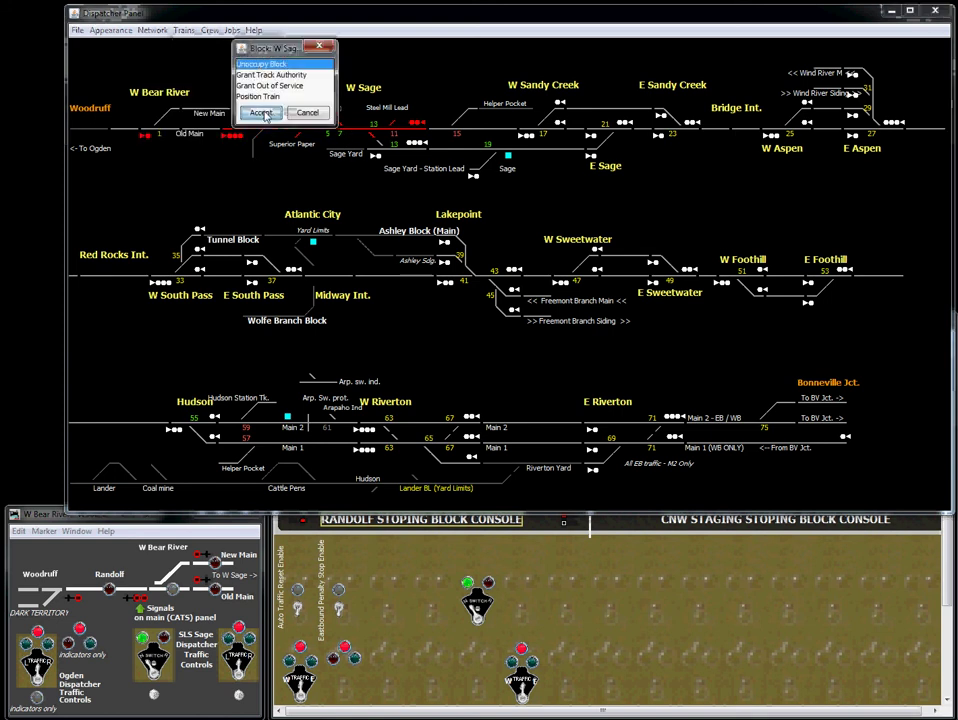
left_click(260, 117)
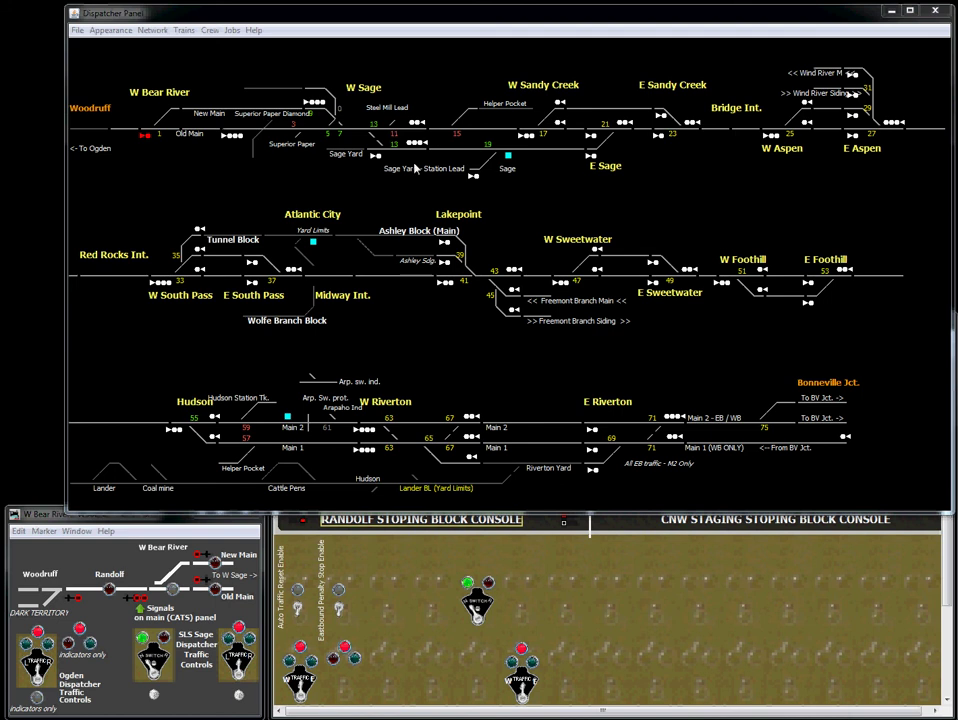
Occupy the Superior Paper diamond block on its own and unoccupy it again
left_click(262, 134)
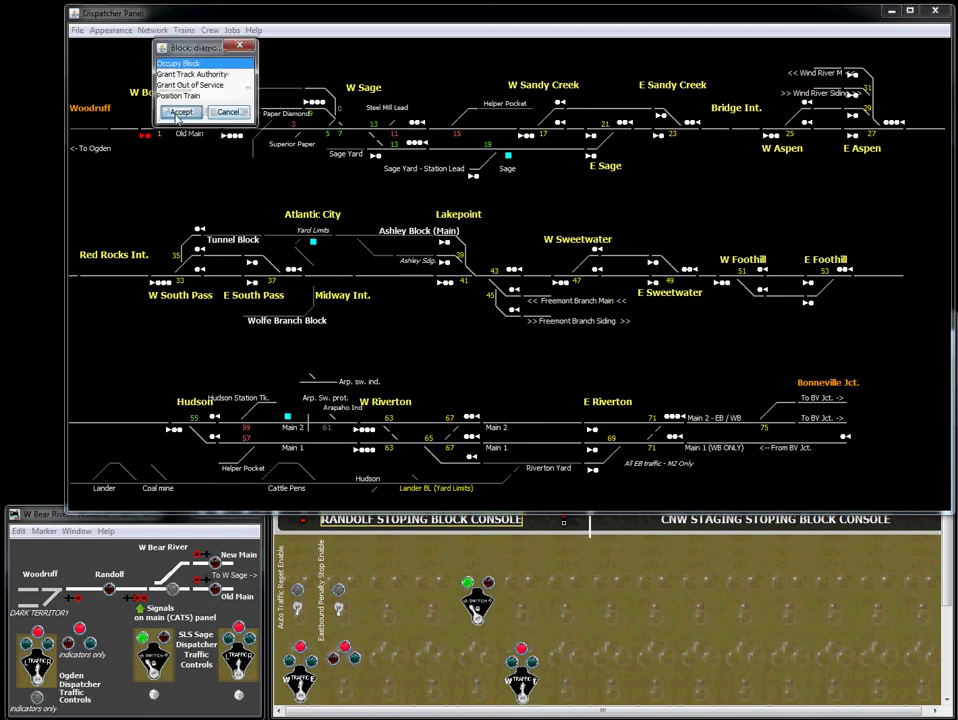
left_click(180, 112)
left_click(280, 134)
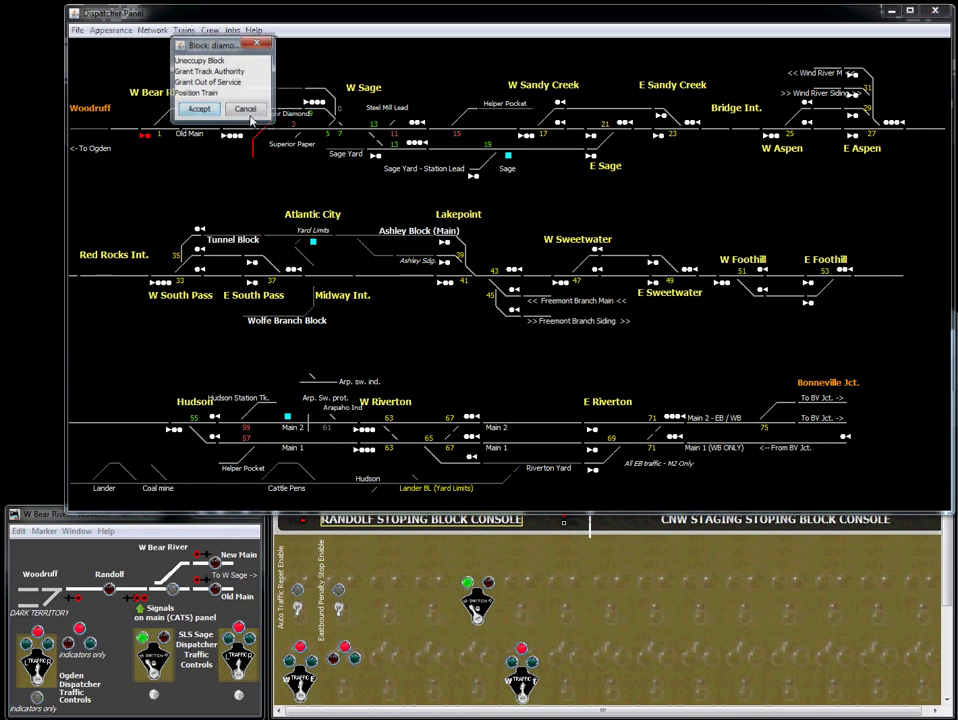
left_click(207, 61)
left_click(199, 109)
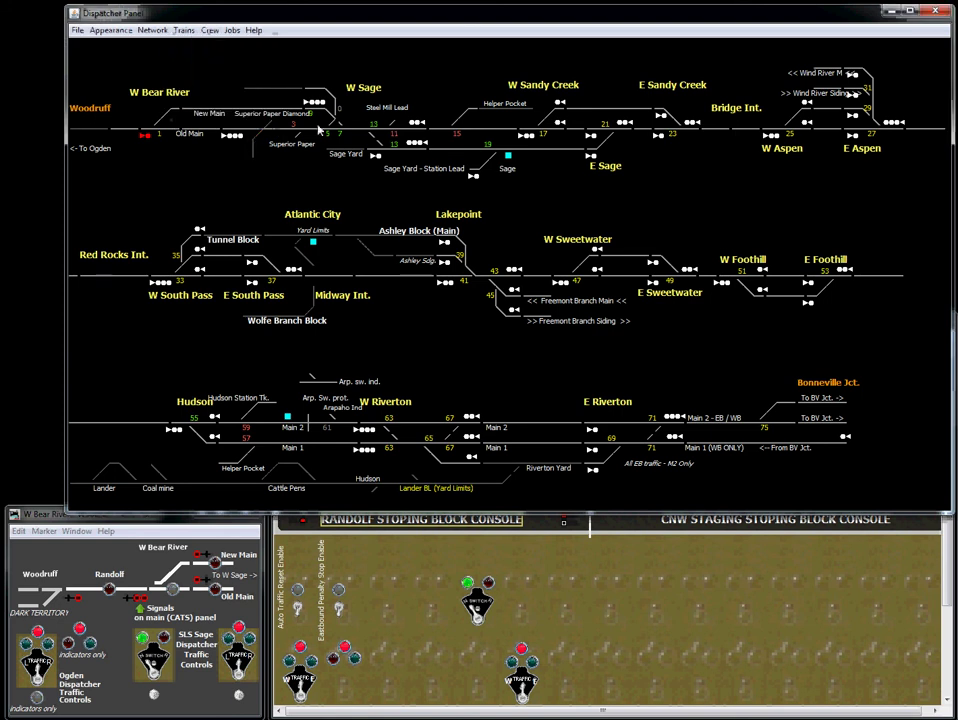
Occupy the W Sage block on its own and clear its occupancy
left_click(239, 102)
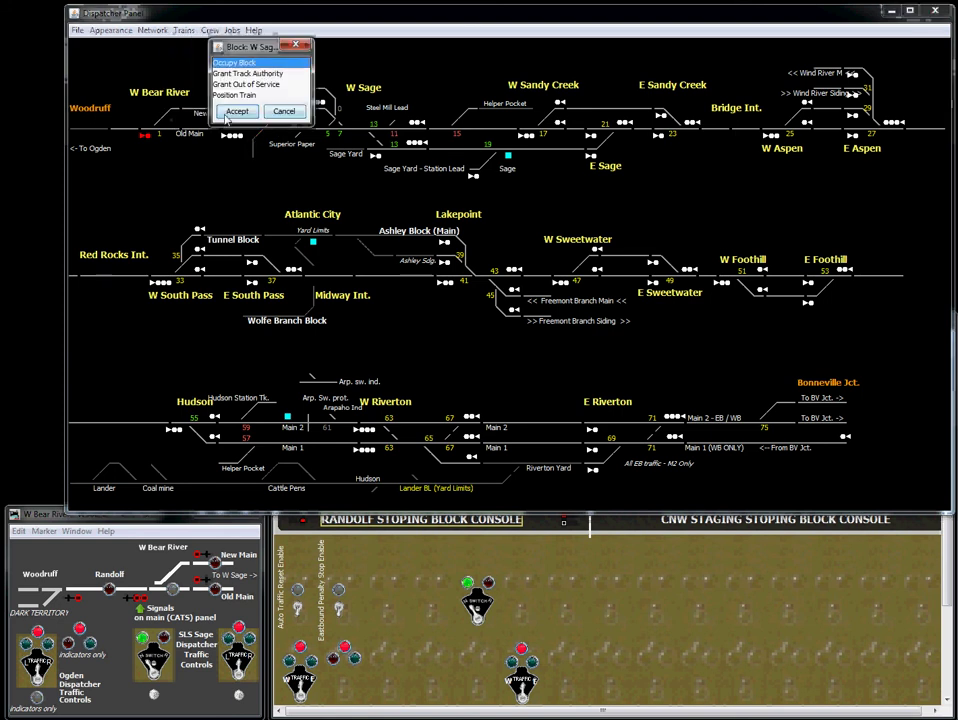
left_click(236, 111)
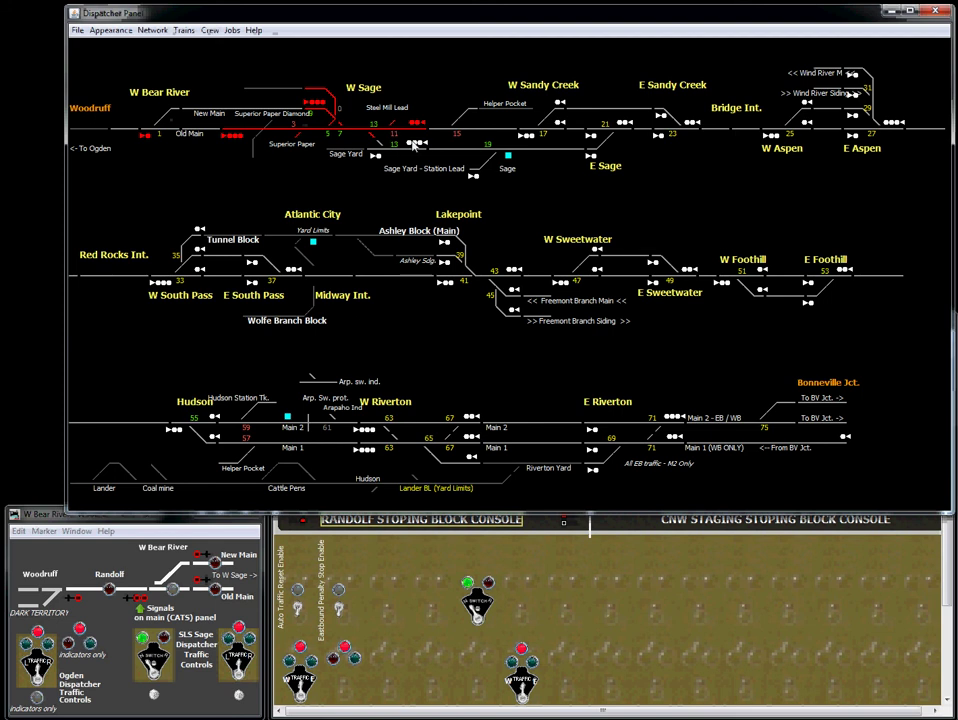
right_click(304, 101)
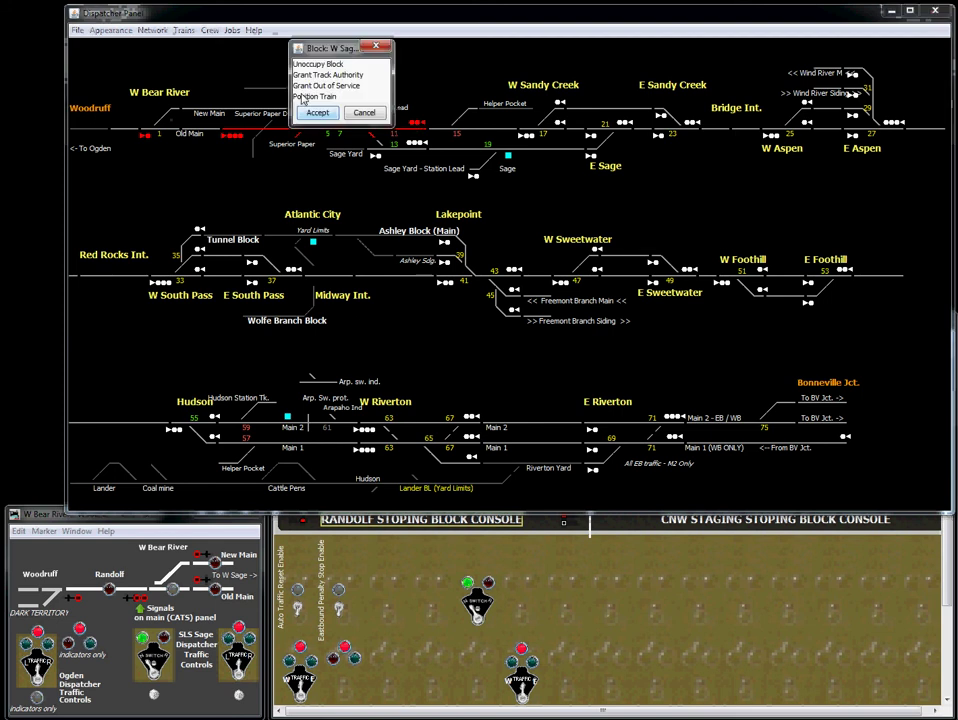
left_click(306, 97)
left_click(316, 113)
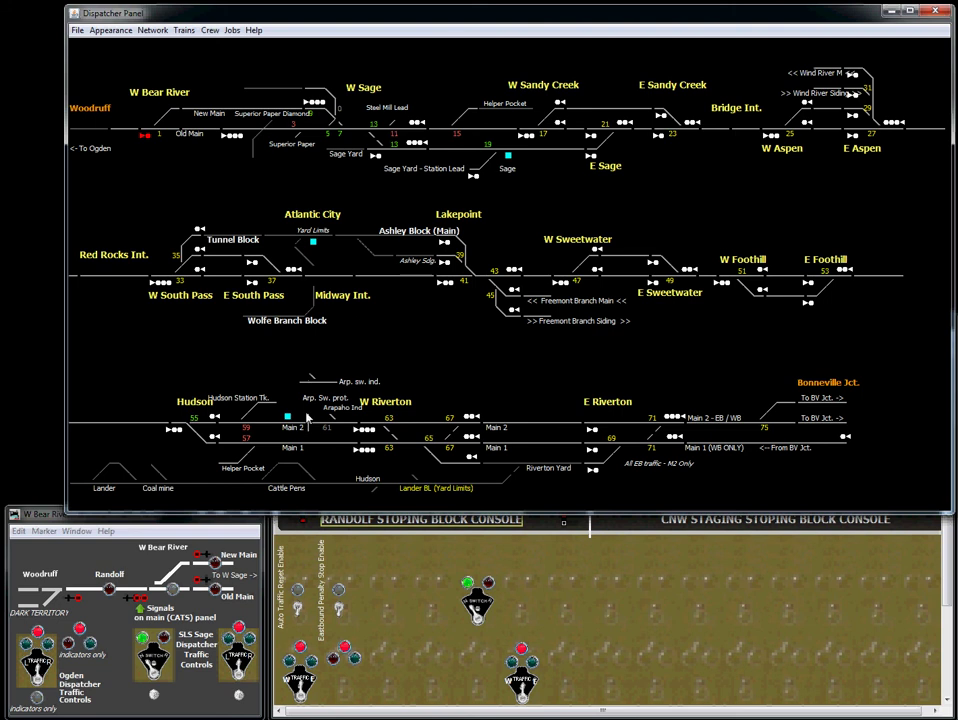
Occupy and unoccupy the Hudson block from the Arp. Sw. prot. line beside Main 2
left_click(310, 428)
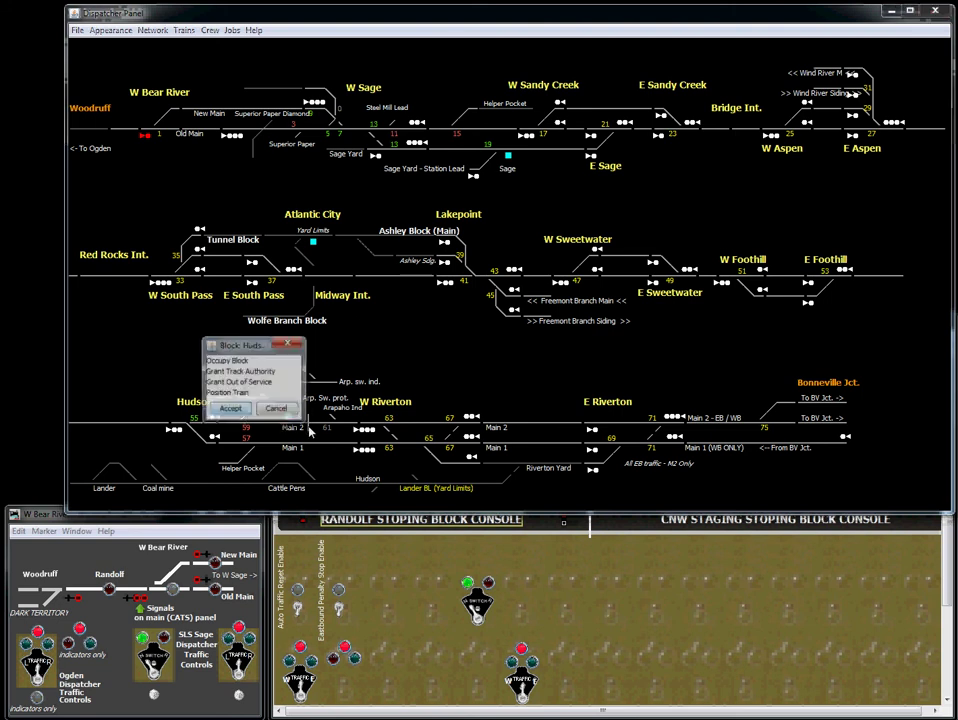
left_click(229, 409)
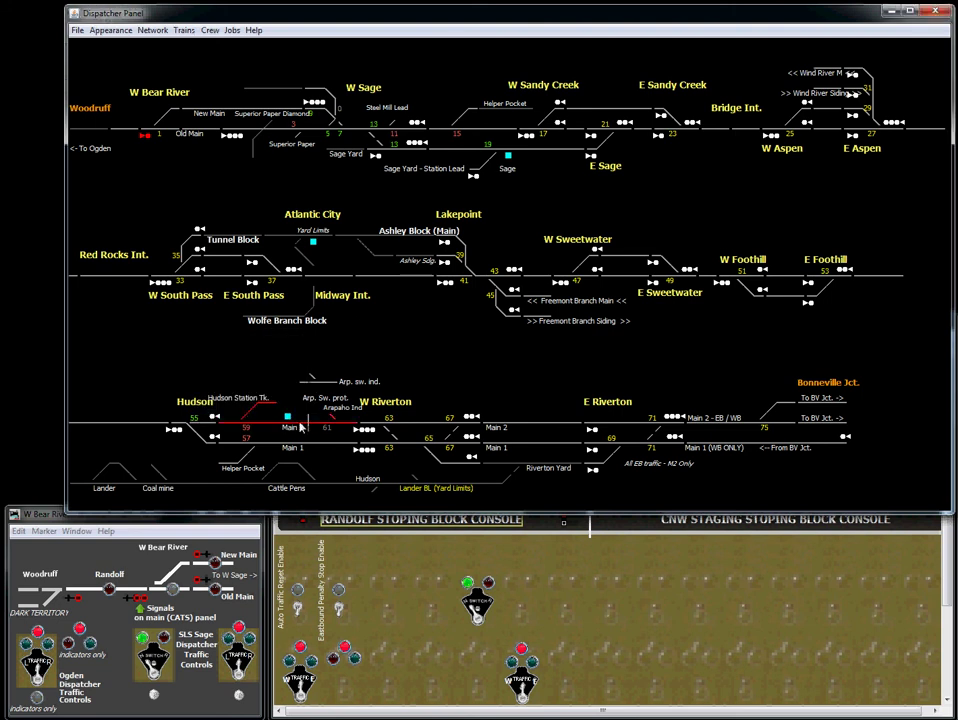
left_click(310, 434)
left_click(235, 356)
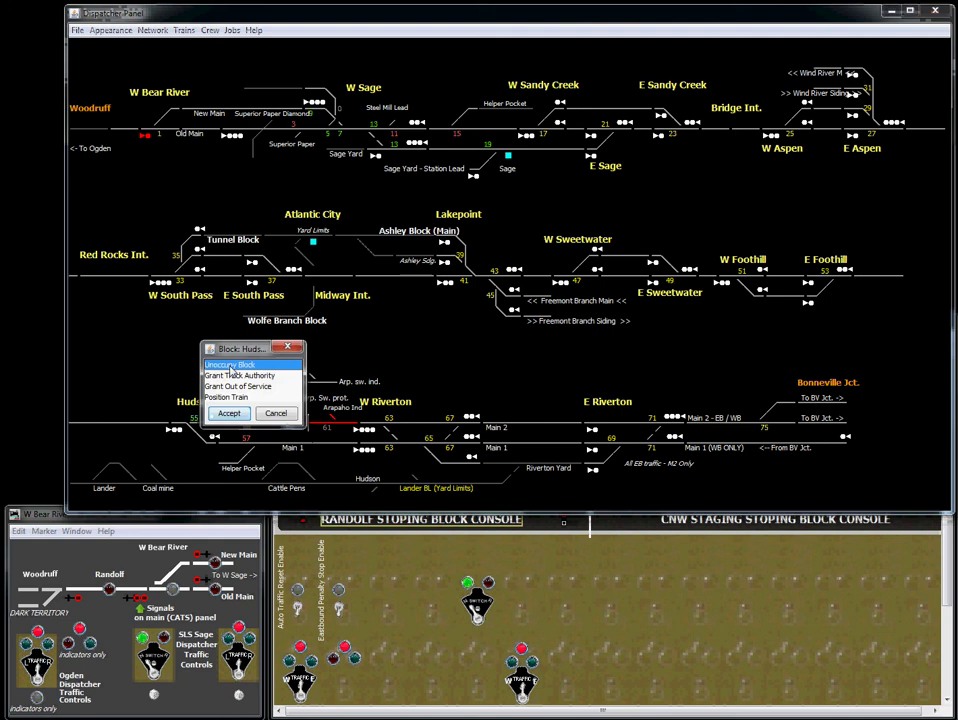
left_click(229, 411)
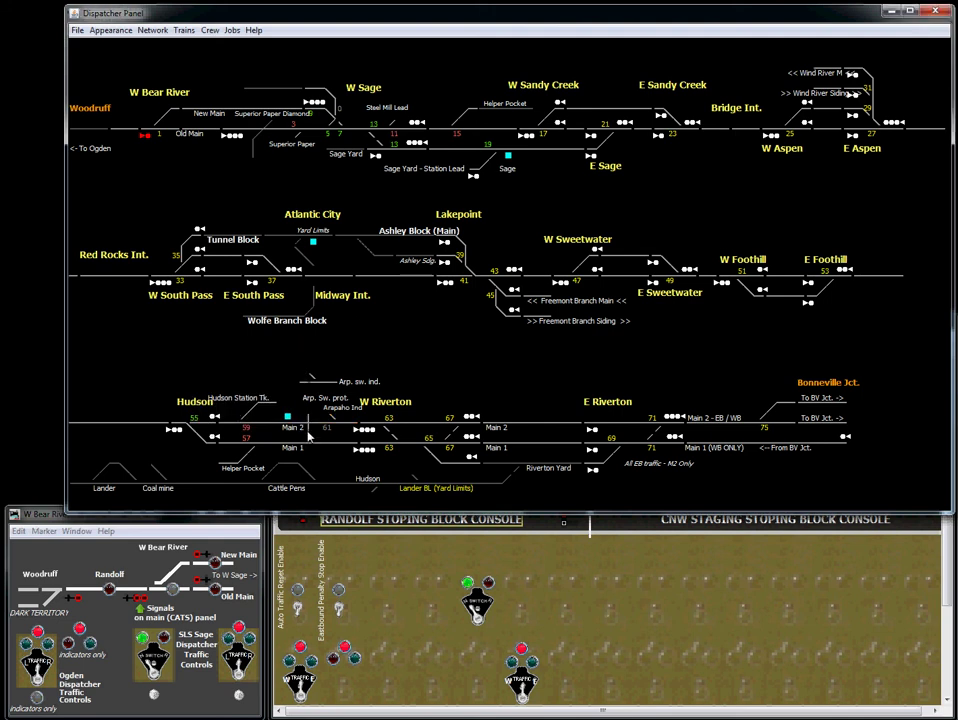
Occupy the Hudson block once more and unoccupy it from the Main 2 track
left_click(242, 420)
left_click(250, 376)
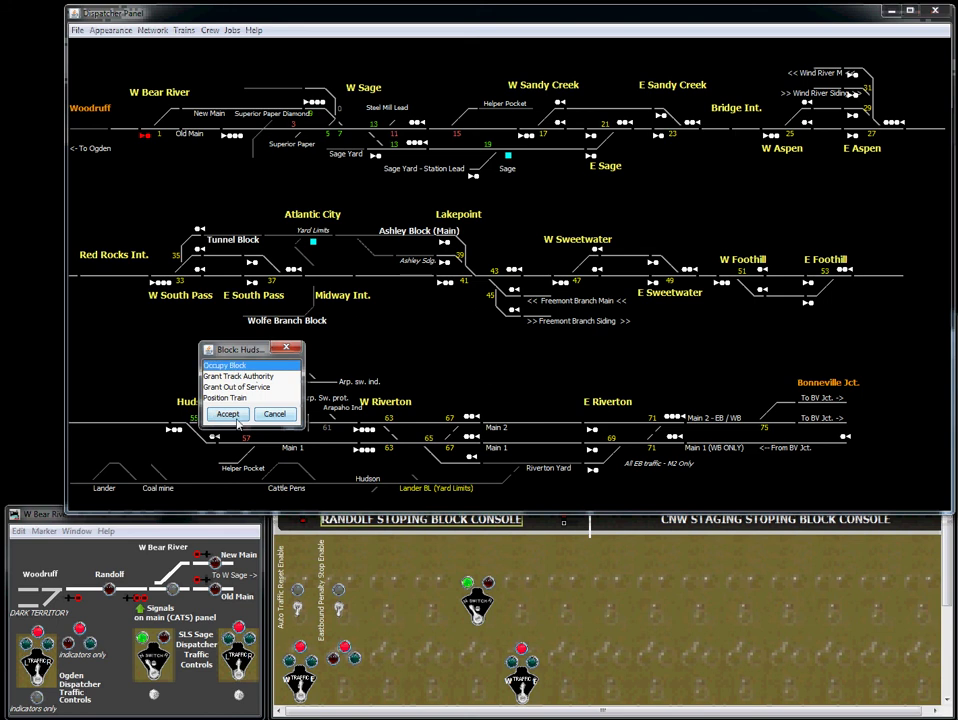
left_click(228, 413)
left_click(268, 426)
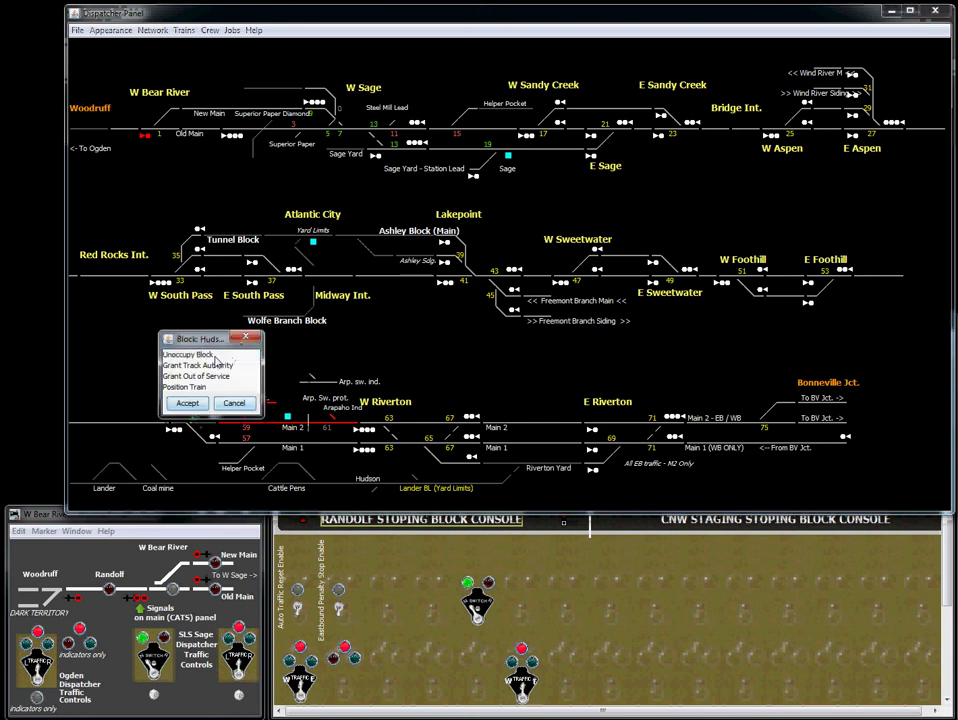
left_click(212, 357)
left_click(190, 402)
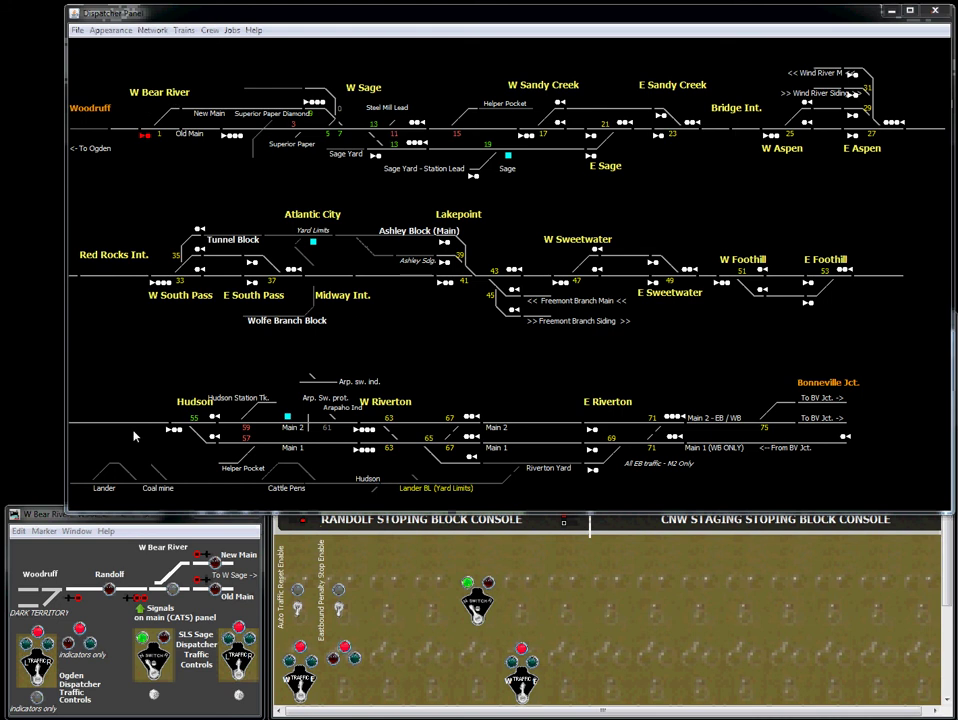
In the W Bear River / Woodruff Traffic Panel, throw the W Bear River switch to reverse and return it to normal
left_click(29, 515)
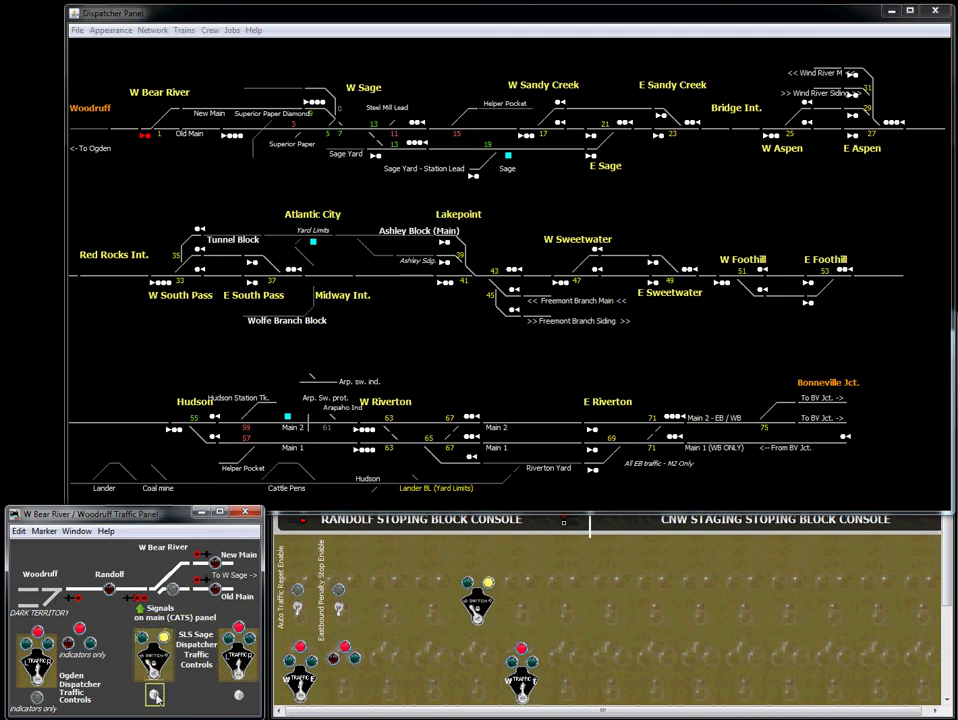
left_click(152, 668)
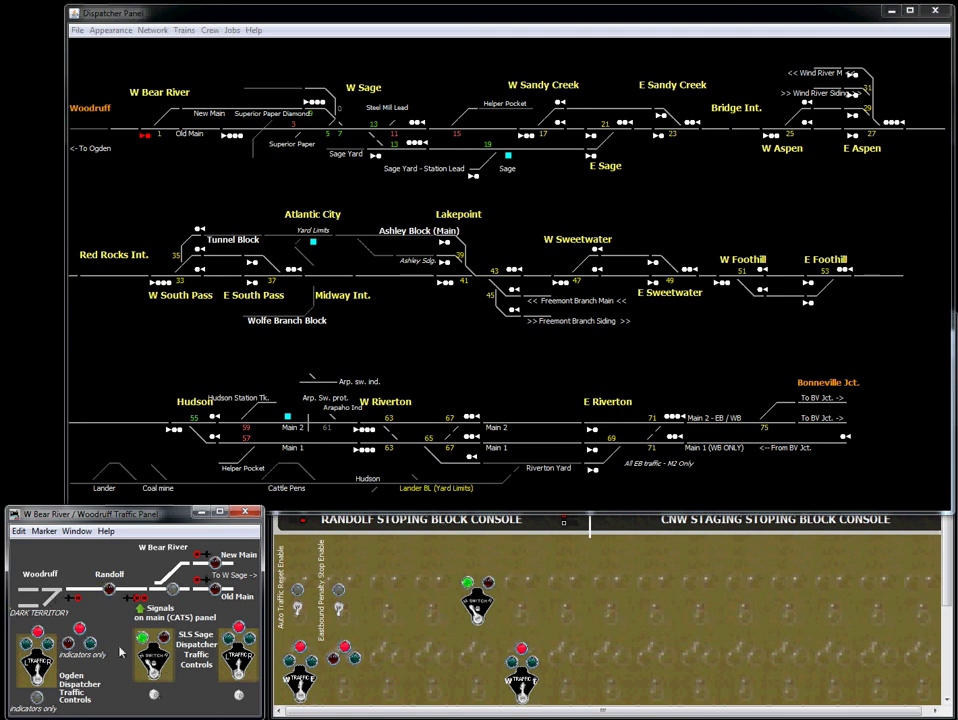
left_click(91, 488)
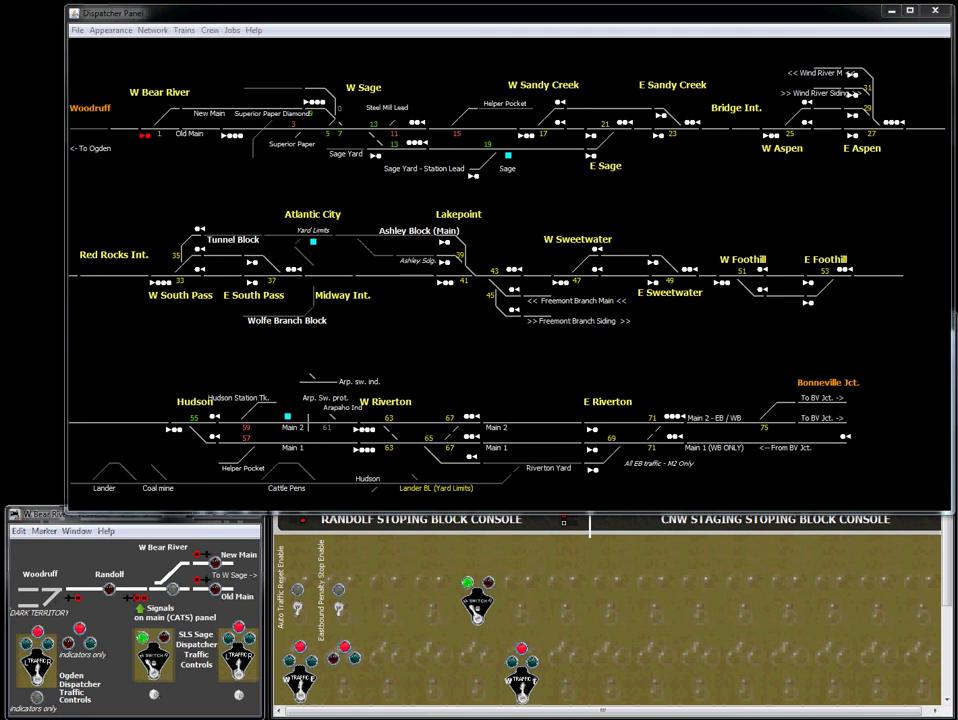